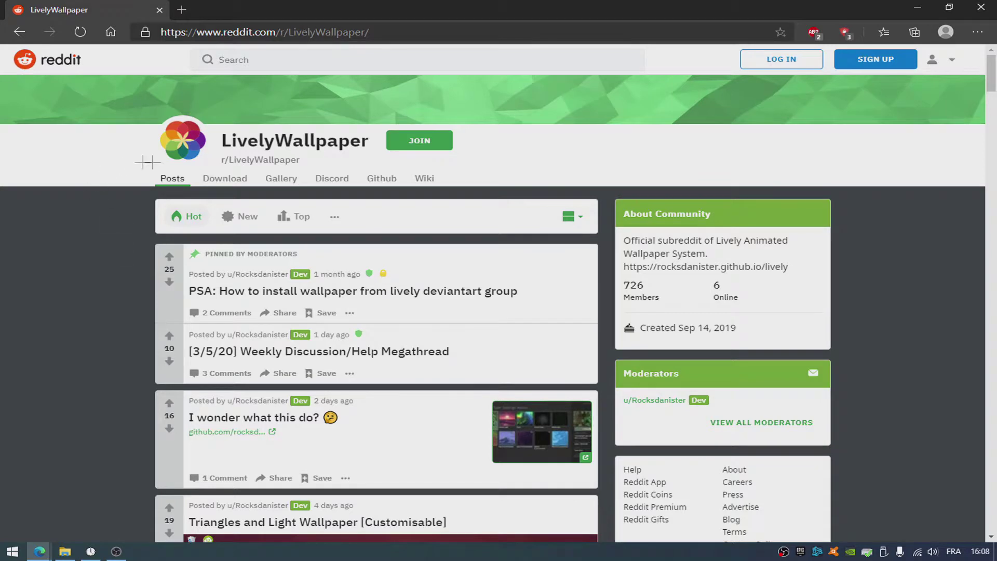
- Download the Lively installer setup from the project website's download section, reached through the subreddit's Download link
{"action": "left_click", "coordinate": [223, 179]}
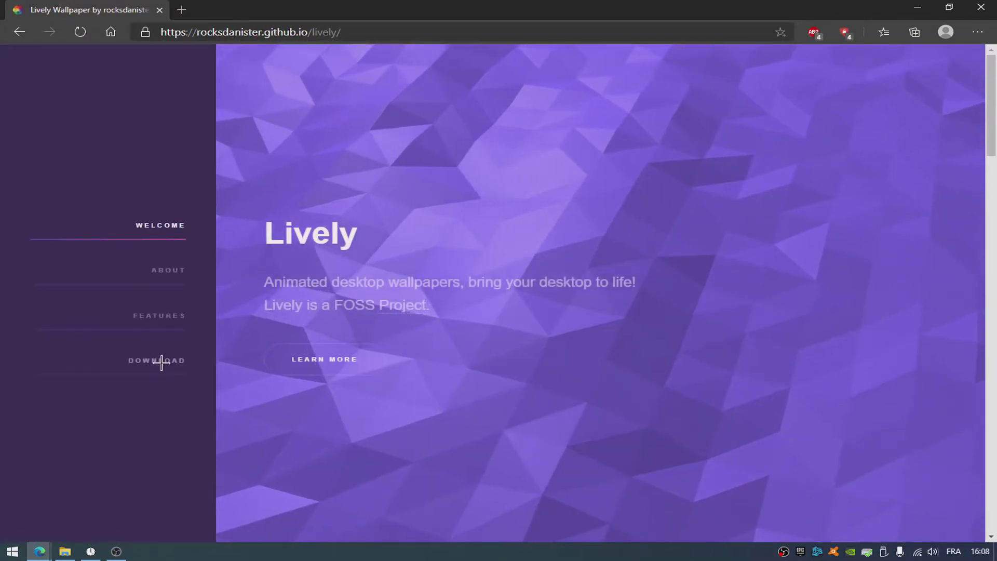
{"action": "left_click", "coordinate": [163, 359]}
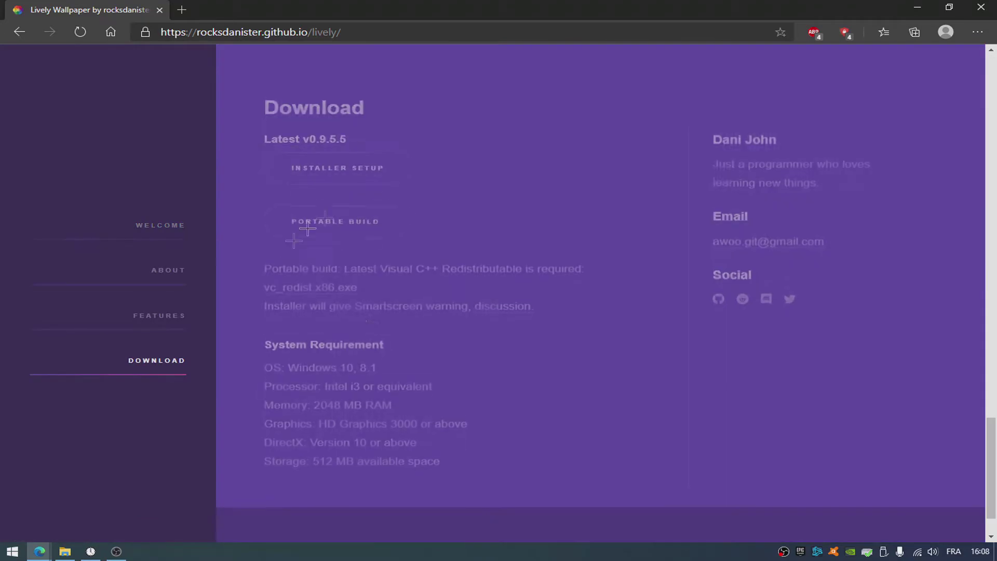
{"action": "left_click", "coordinate": [332, 163]}
{"action": "scroll", "coordinate": [271, 423], "scroll_direction": "down", "scroll_amount": 1}
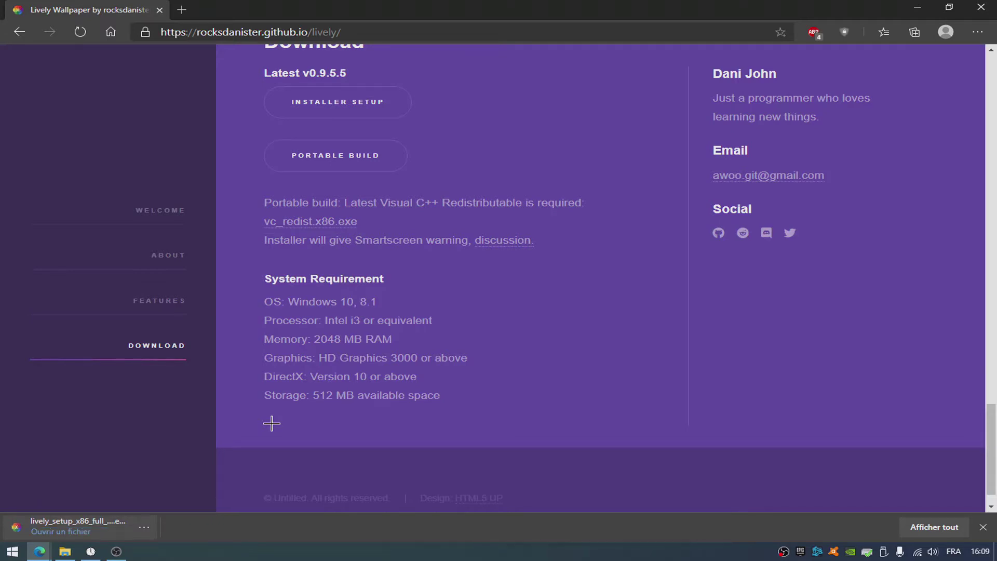
- Open the downloaded Lively setup file and allow it to run despite the unverified publisher
{"action": "left_click", "coordinate": [144, 527]}
{"action": "left_click", "coordinate": [182, 414]}
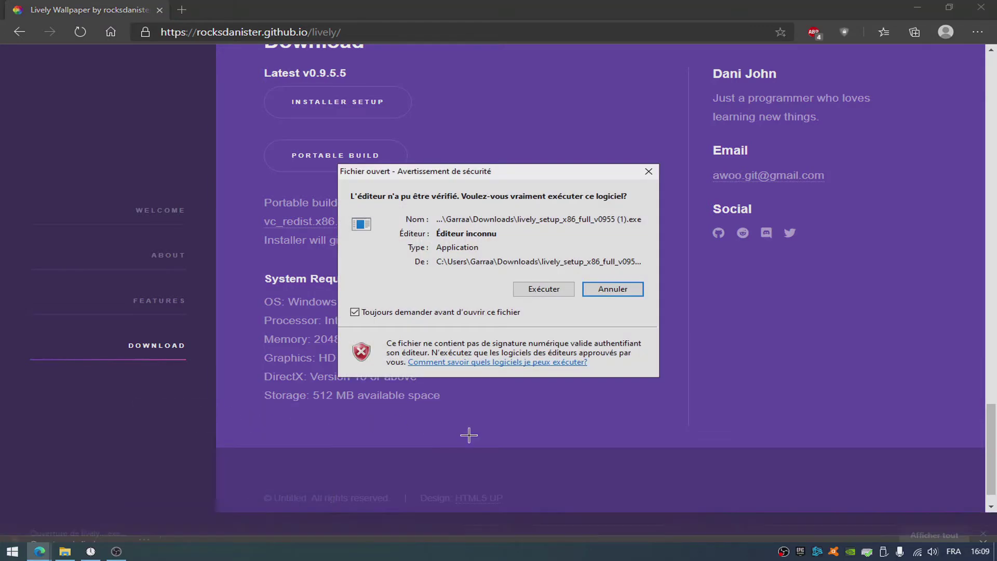
{"action": "left_click", "coordinate": [535, 288]}
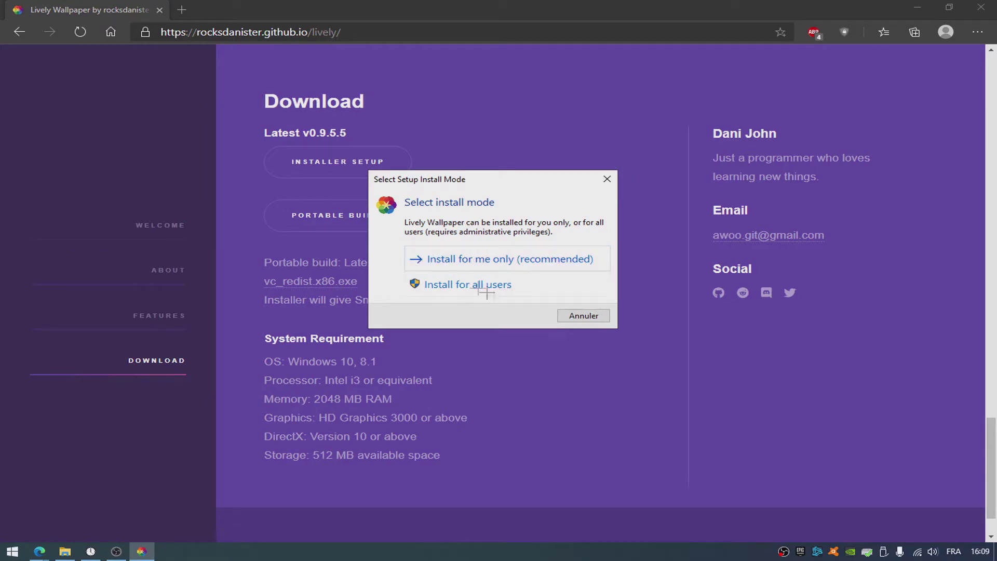
- Choose to install Lively Wallpaper for the current user only, with English as the setup language
{"action": "left_click", "coordinate": [495, 259]}
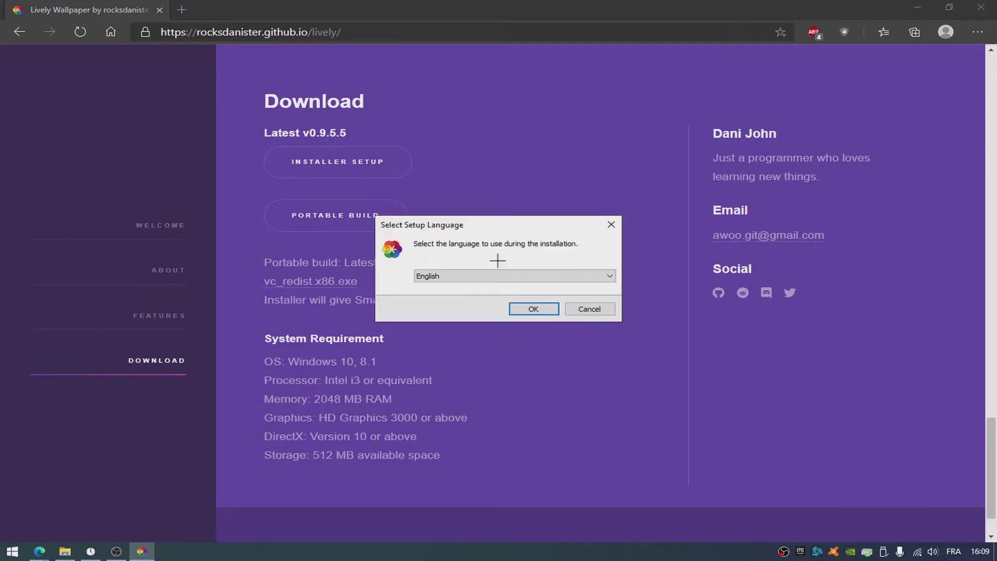
{"action": "left_click", "coordinate": [513, 276]}
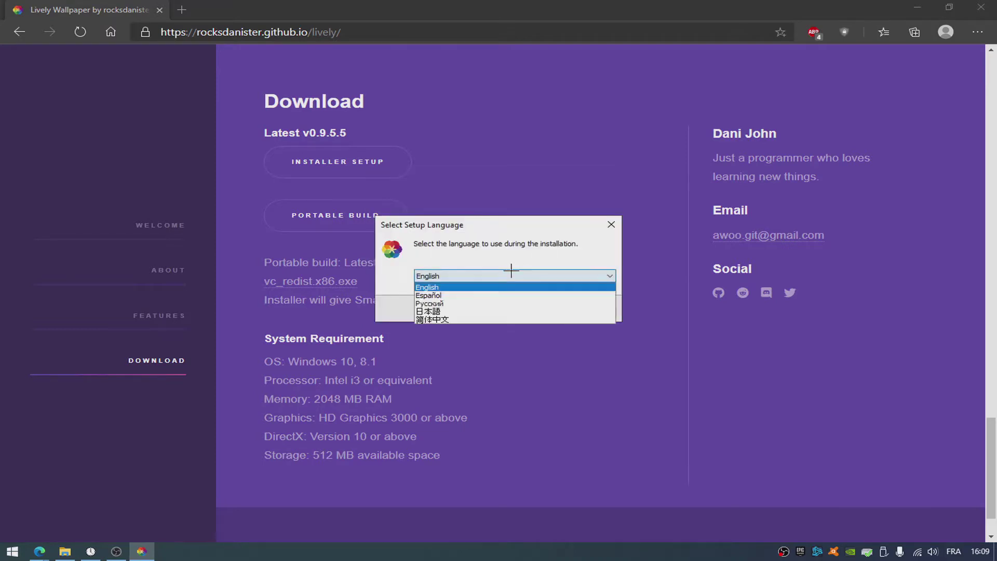
{"action": "left_click", "coordinate": [503, 284]}
{"action": "left_click", "coordinate": [534, 308]}
- Accept the licence agreement and keep the default destination folder and the Full component selection
{"action": "left_click", "coordinate": [442, 359]}
{"action": "left_click", "coordinate": [603, 399]}
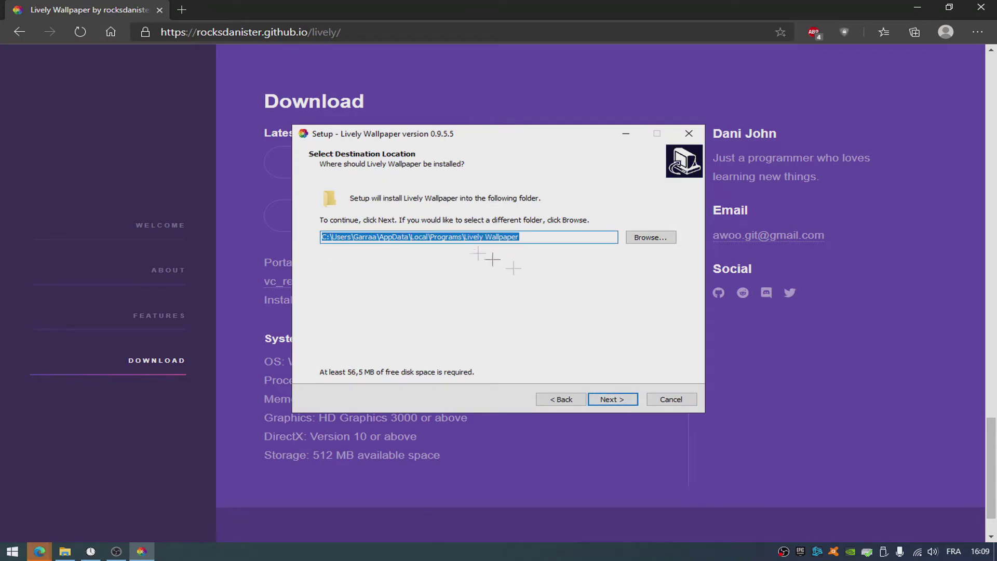
{"action": "left_click", "coordinate": [615, 398]}
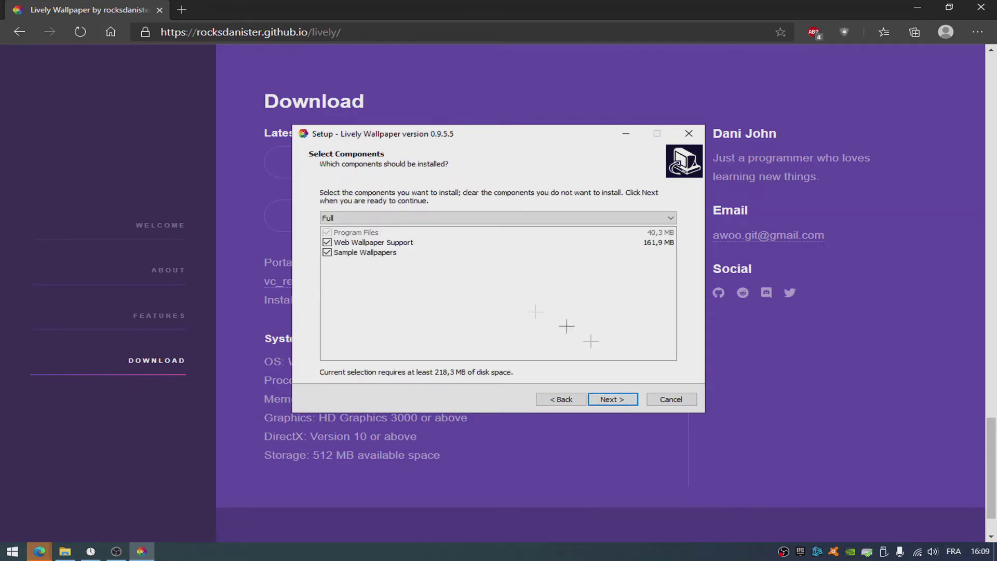
{"action": "left_click", "coordinate": [609, 399]}
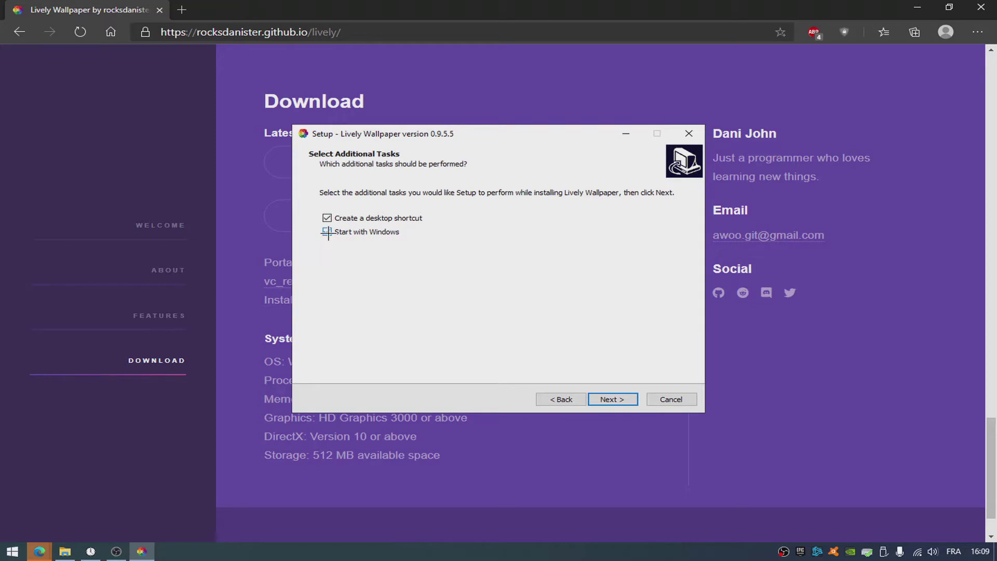
- Install Lively Wallpaper with a desktop shortcut and Start with Windows, and finish setup with the program launching
{"action": "left_click", "coordinate": [609, 396]}
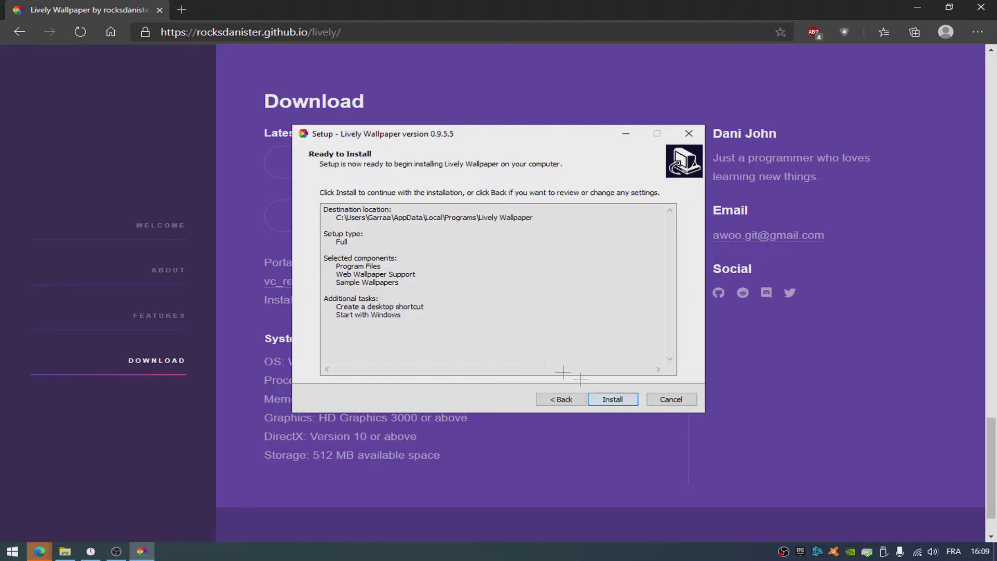
{"action": "left_click", "coordinate": [609, 399]}
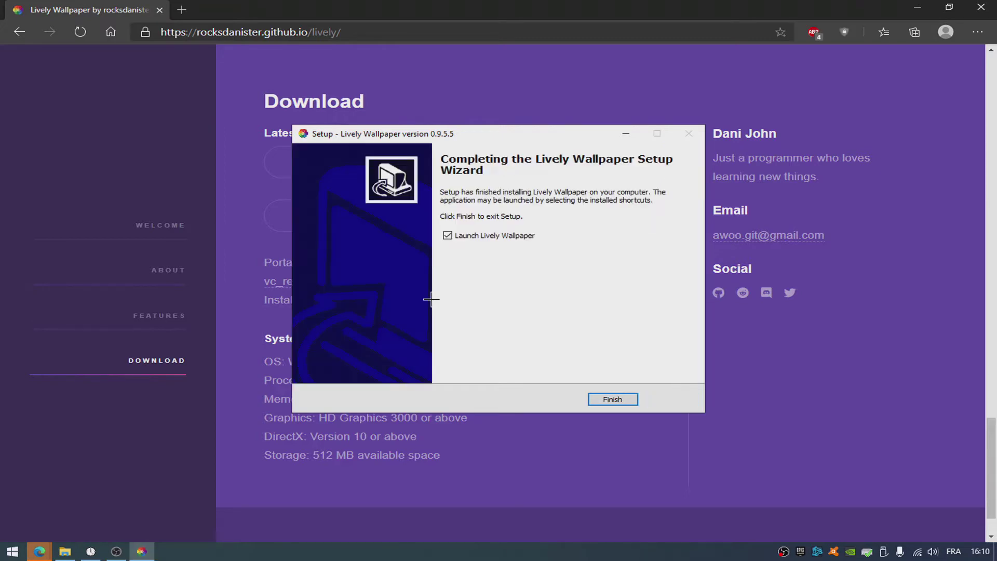
{"action": "left_click", "coordinate": [608, 398]}
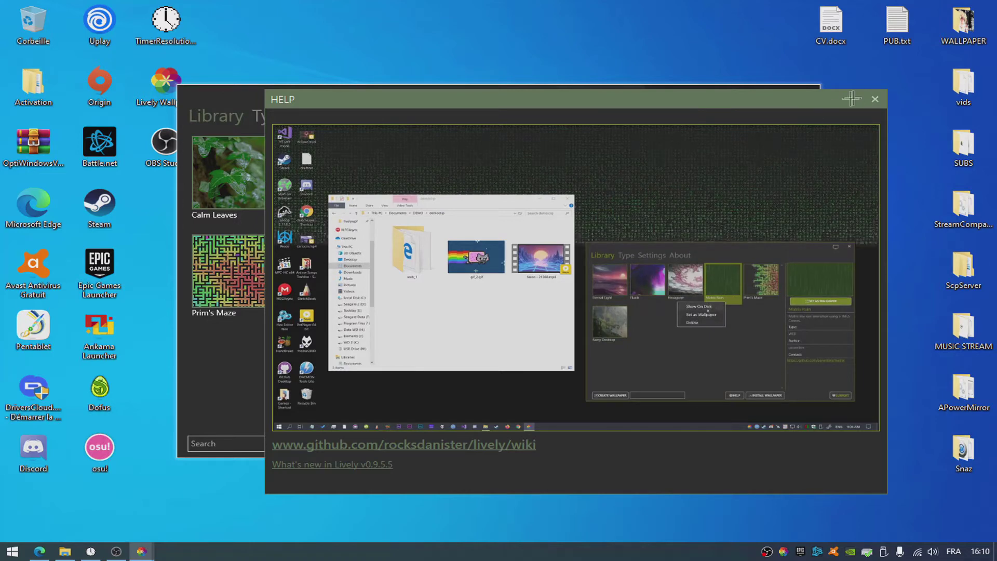
- Close the help window and turn off Audio Out and Audio In in the Lively settings
{"action": "left_click", "coordinate": [876, 100]}
{"action": "left_click_drag", "start_coordinate": [448, 91], "coordinate": [397, 82]}
{"action": "left_click", "coordinate": [280, 108]}
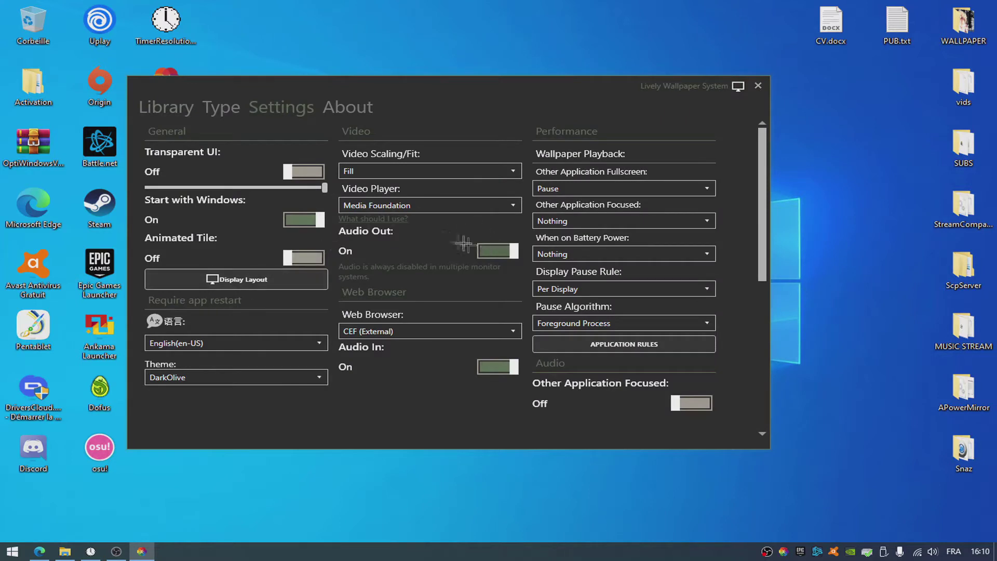
{"action": "left_click", "coordinate": [502, 253]}
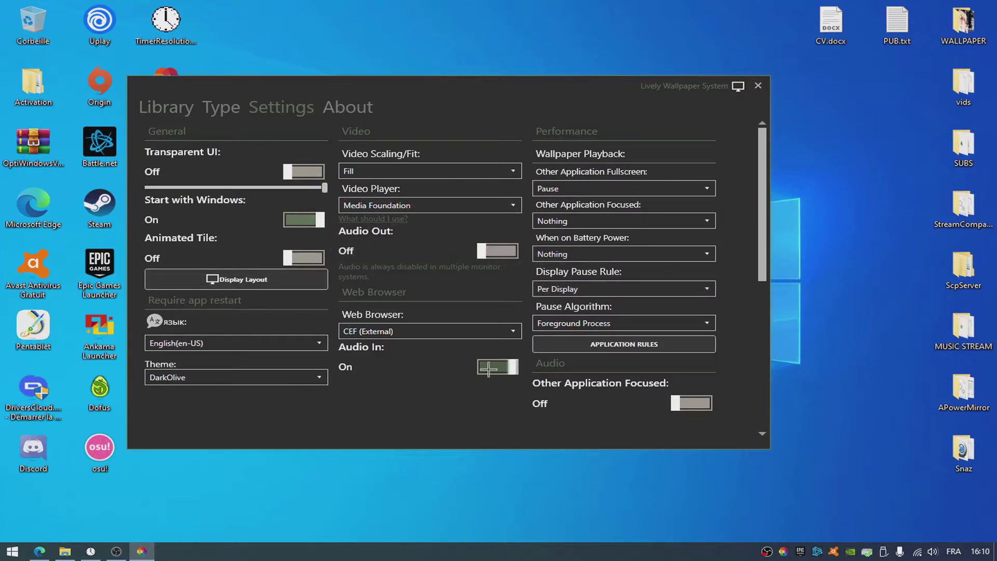
{"action": "left_click", "coordinate": [497, 366]}
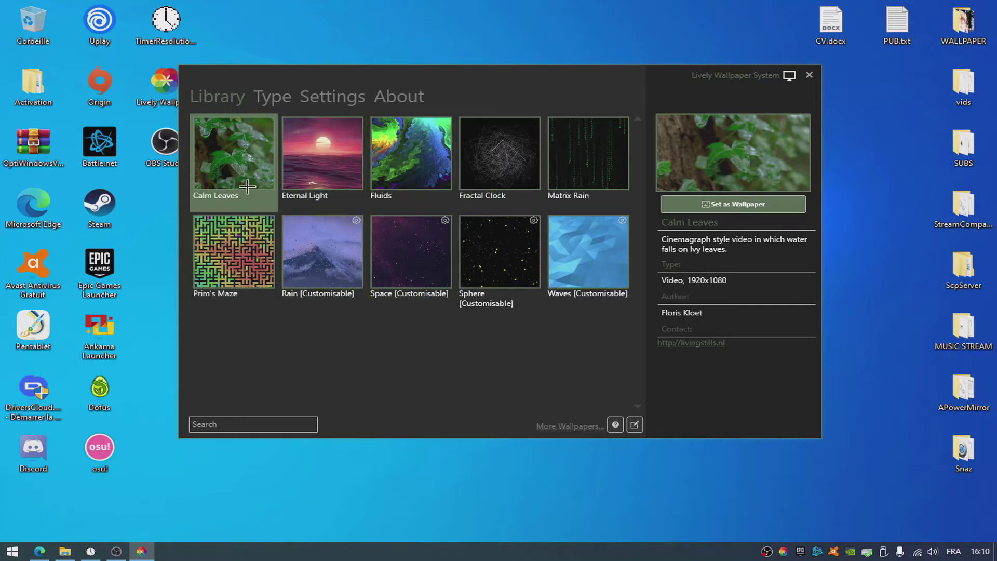
- Set Calm Leaves from the library as the wallpaper on DISPLAY2
{"action": "left_click", "coordinate": [307, 171]}
{"action": "left_click", "coordinate": [232, 177]}
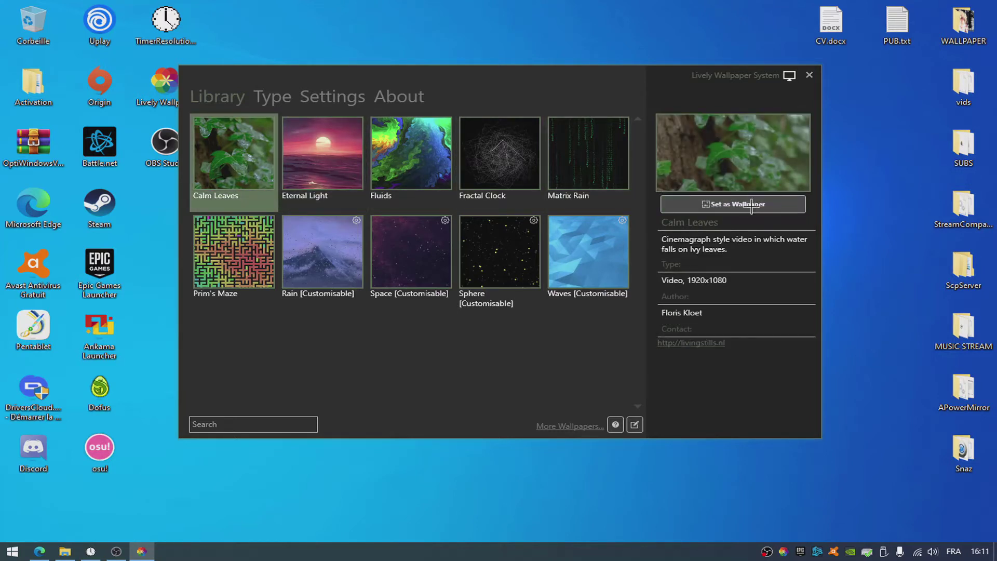
{"action": "left_click", "coordinate": [755, 205]}
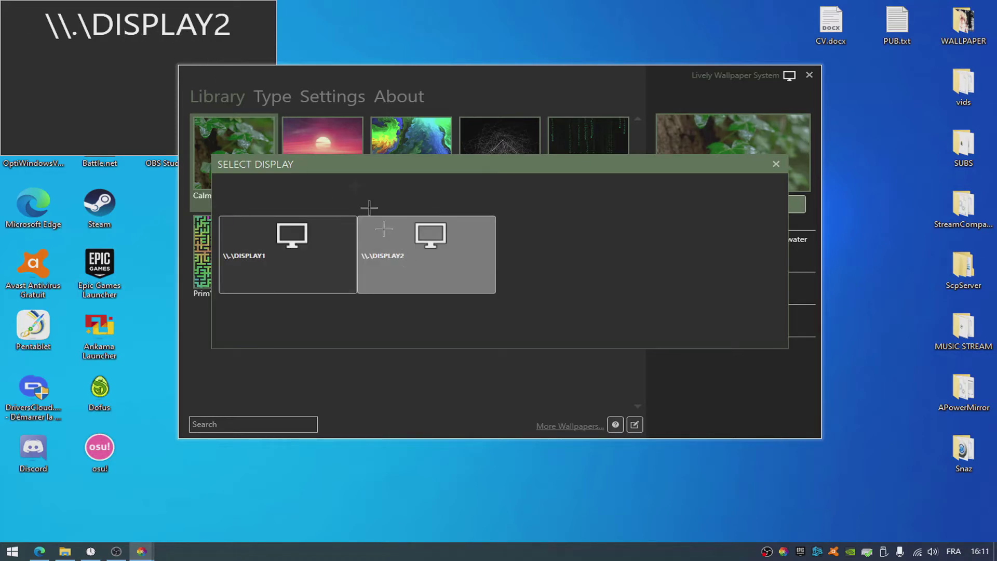
{"action": "left_click", "coordinate": [411, 263]}
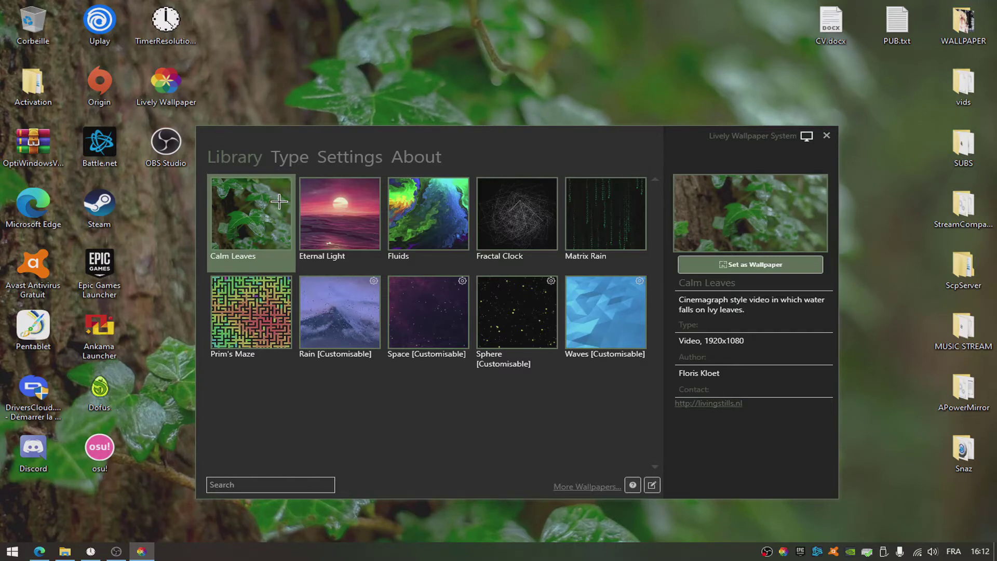
- Set Eternal Light from the library as the wallpaper on DISPLAY1
{"action": "left_click", "coordinate": [318, 228]}
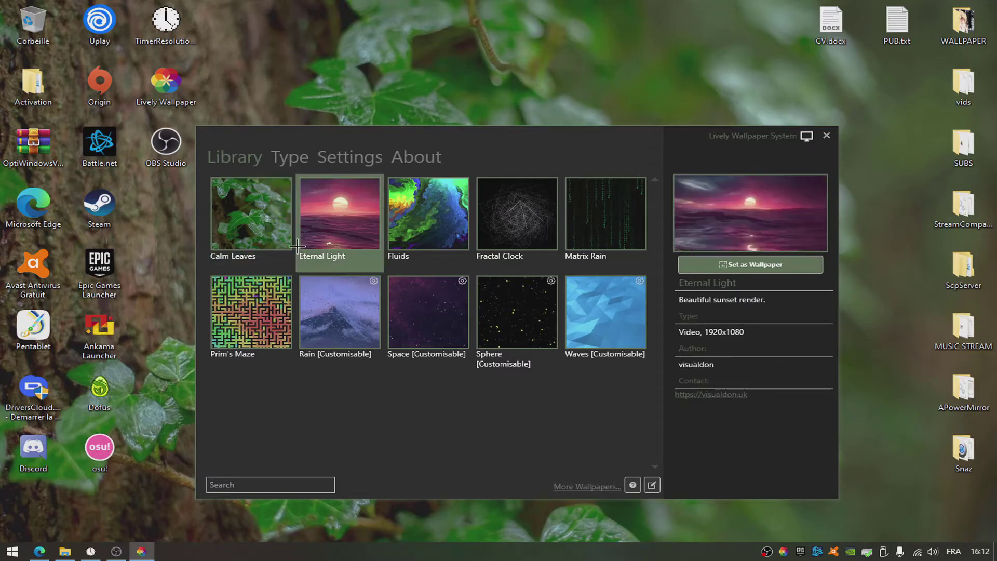
{"action": "left_click", "coordinate": [748, 263]}
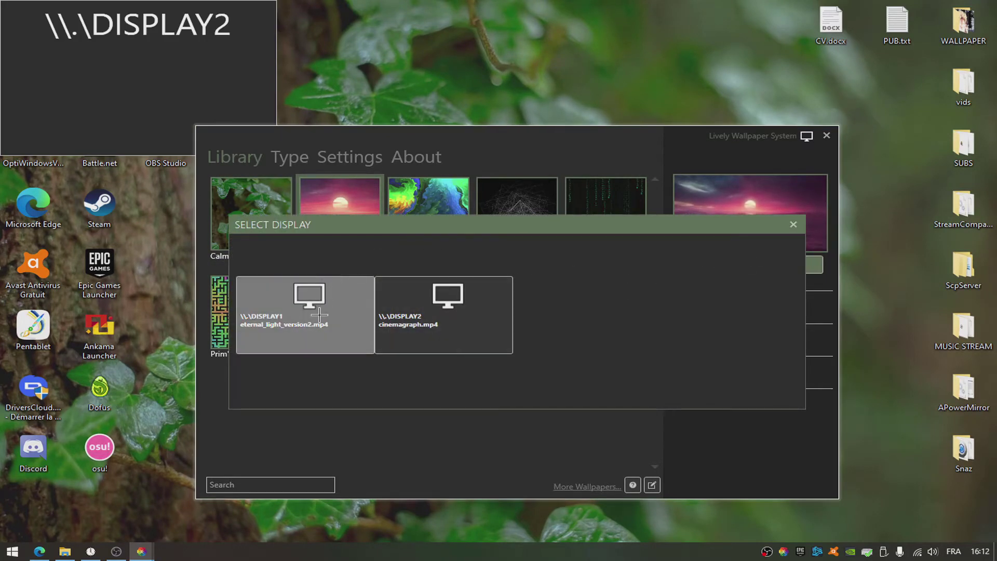
{"action": "left_click", "coordinate": [319, 315]}
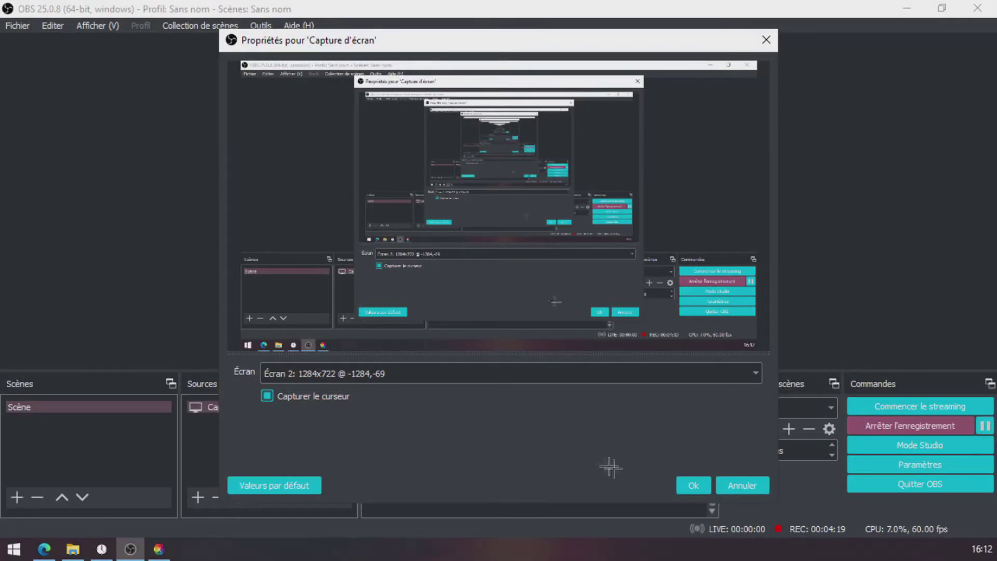
- In OBS, confirm Écran 2 as the captured screen and minimise the window to view that display's wallpaper
{"action": "left_click", "coordinate": [683, 485]}
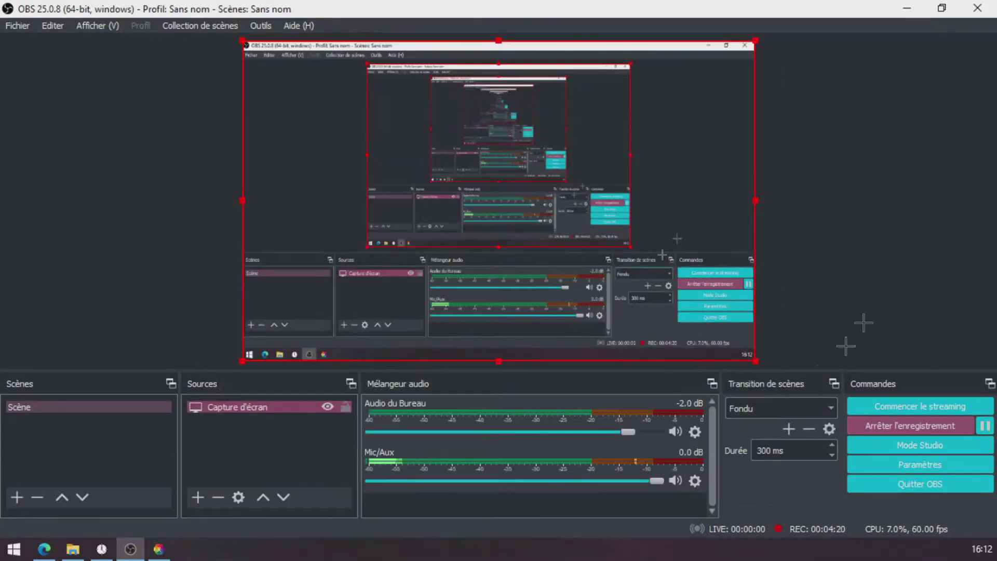
{"action": "left_click", "coordinate": [912, 9]}
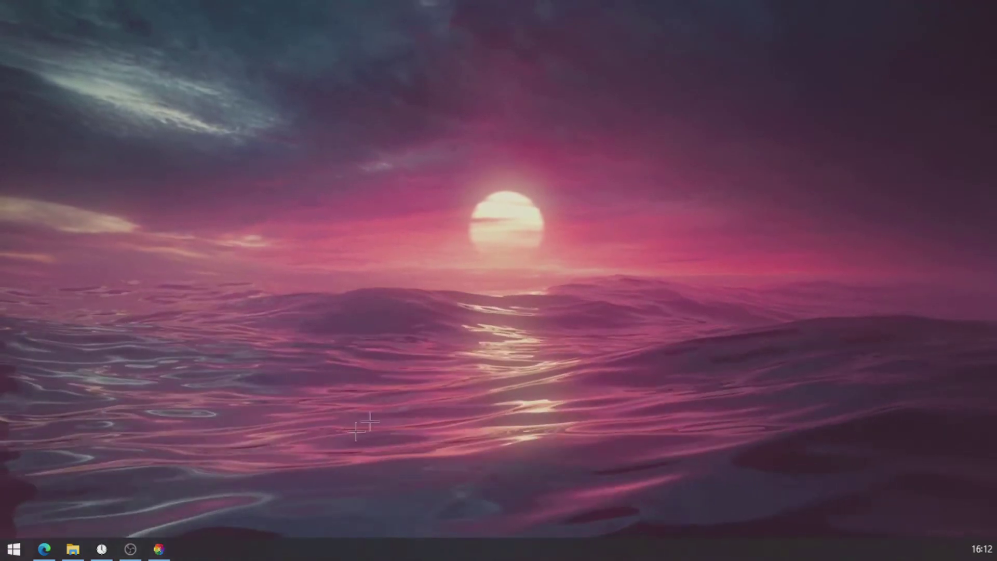
{"action": "mouse_move", "coordinate": [139, 548]}
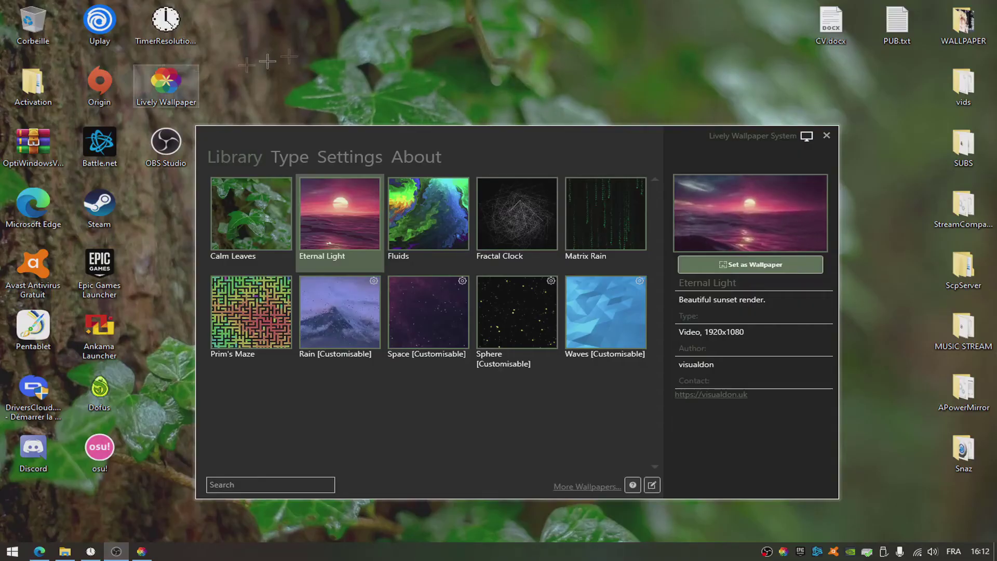
{"action": "left_click", "coordinate": [396, 45]}
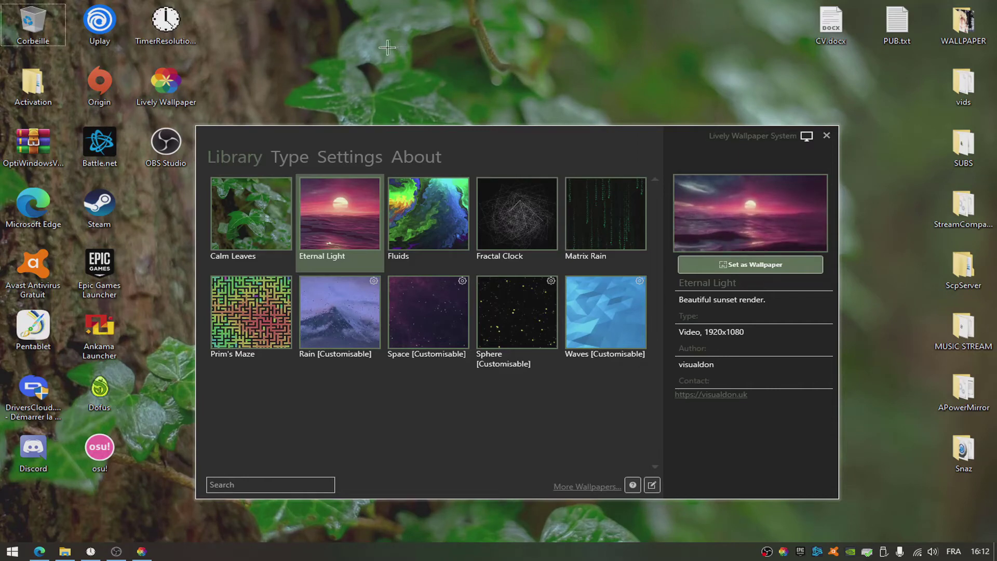
- Open the More Wallpapers link in Lively and browse the posts on the LivelyWallpaper subreddit
{"action": "left_click_drag", "start_coordinate": [446, 139], "coordinate": [457, 162]}
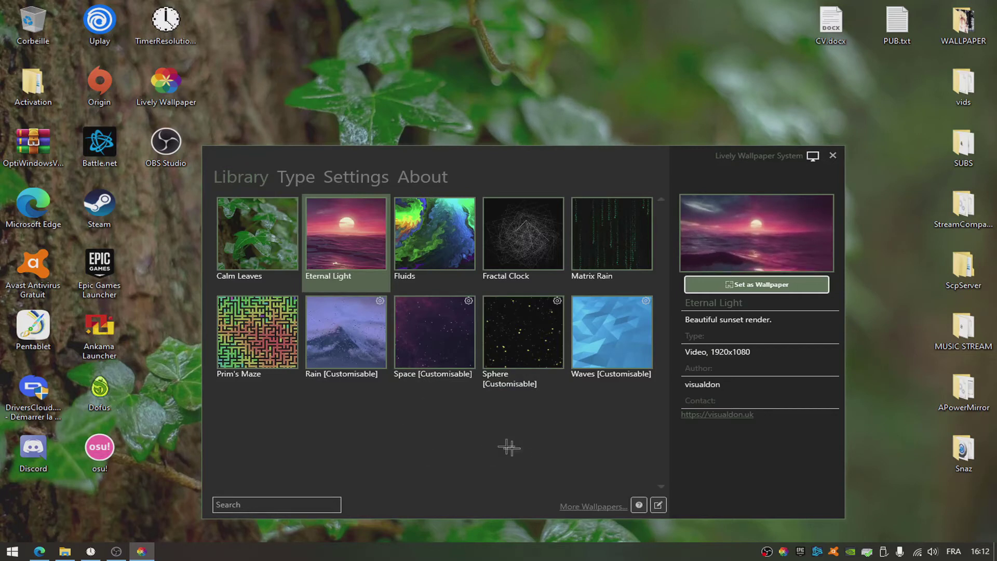
{"action": "left_click", "coordinate": [592, 506]}
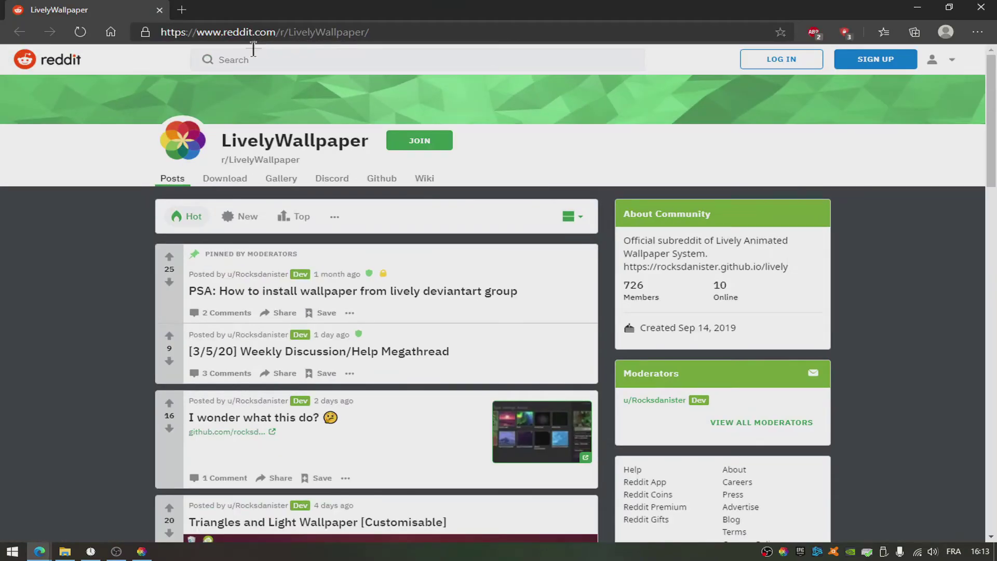
{"action": "scroll", "coordinate": [427, 258], "scroll_direction": "down", "scroll_amount": 10}
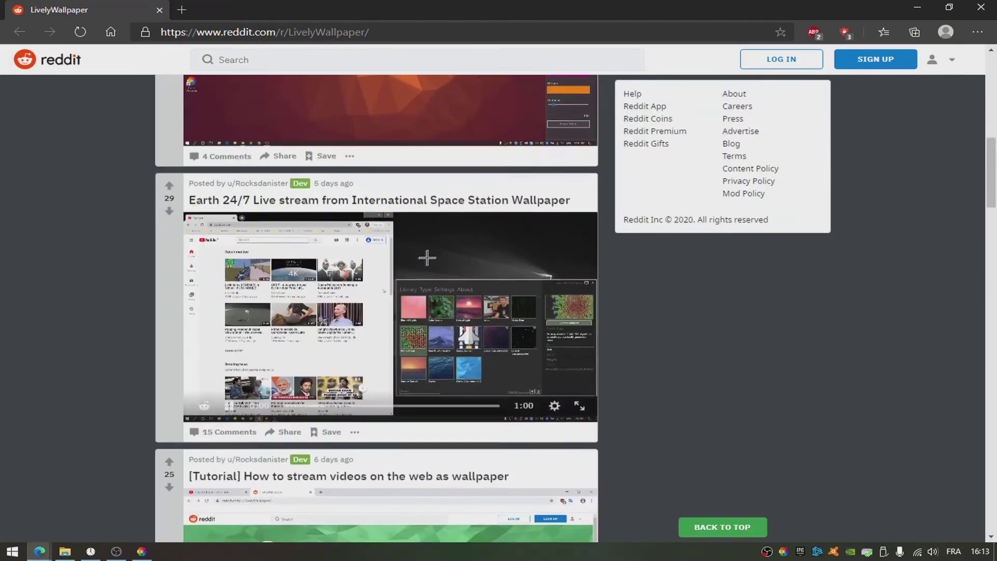
{"action": "scroll", "coordinate": [427, 257], "scroll_direction": "down", "scroll_amount": 10}
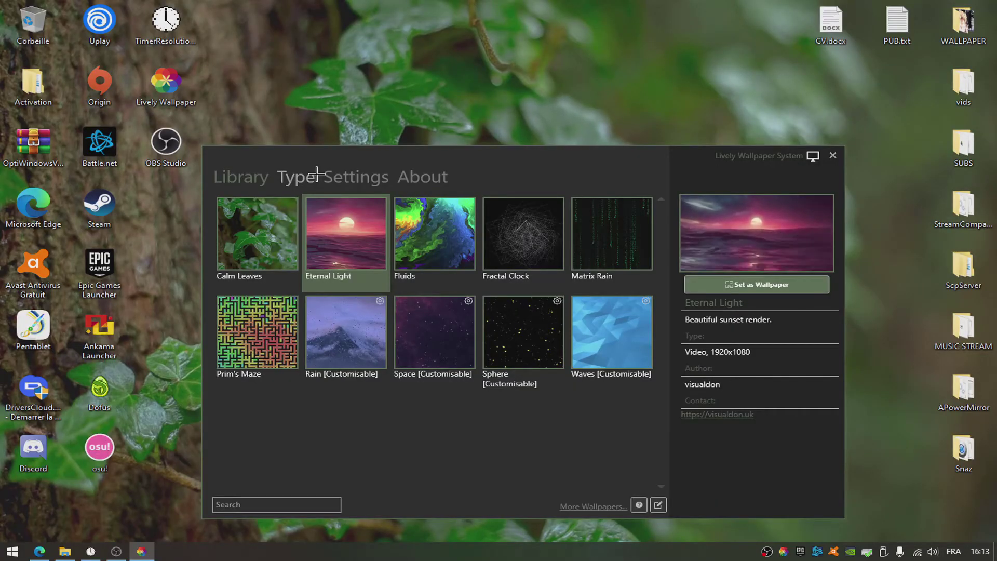
- Load the video Bleach-Ichigo-Hollow-Live-Video-Wallpaper-HD from the desktop's WALLPAPER folder as the wallpaper on DISPLAY2 and confirm its library entry
{"action": "left_click", "coordinate": [309, 177]}
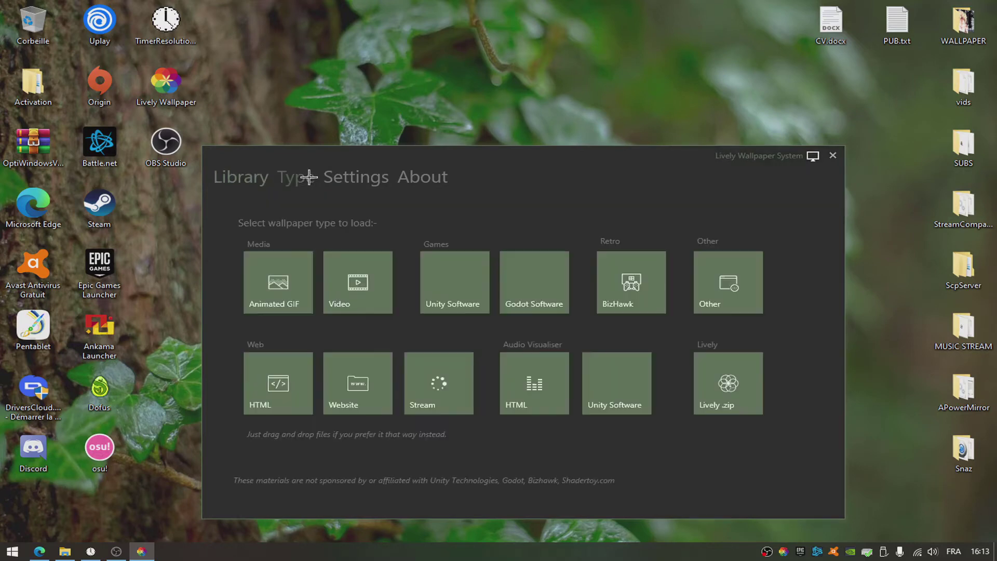
{"action": "left_click", "coordinate": [356, 287]}
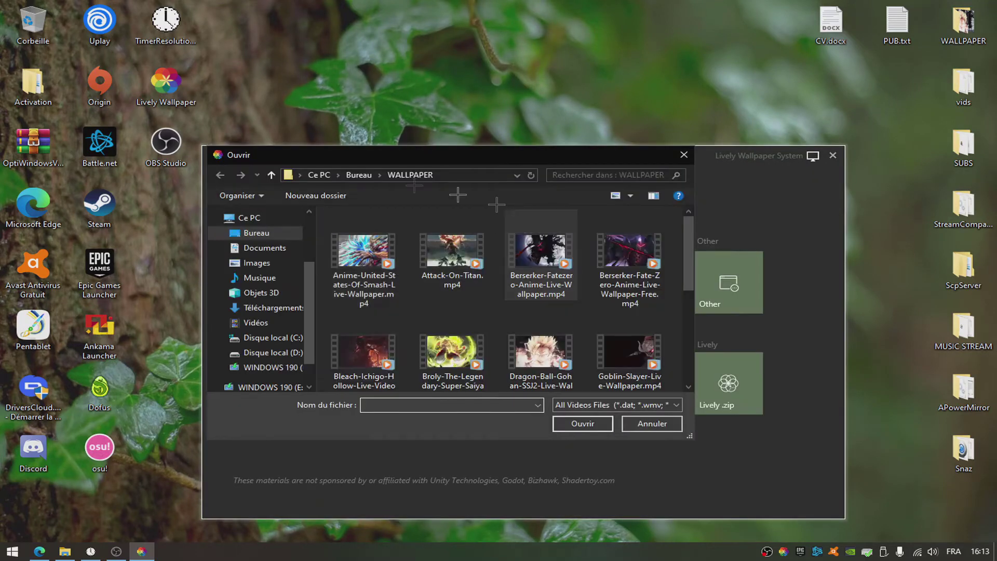
{"action": "left_click", "coordinate": [273, 234]}
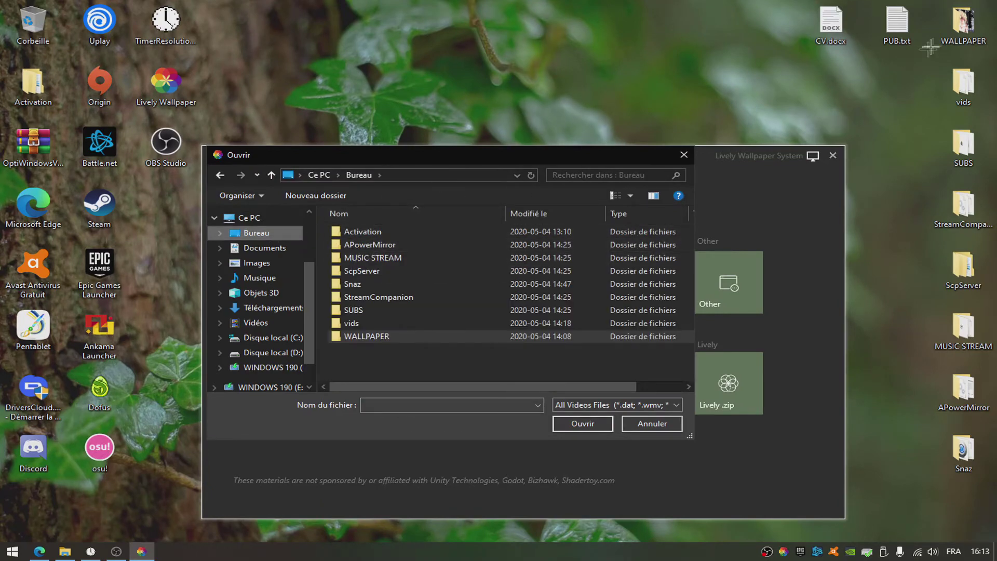
{"action": "double_click", "coordinate": [381, 336]}
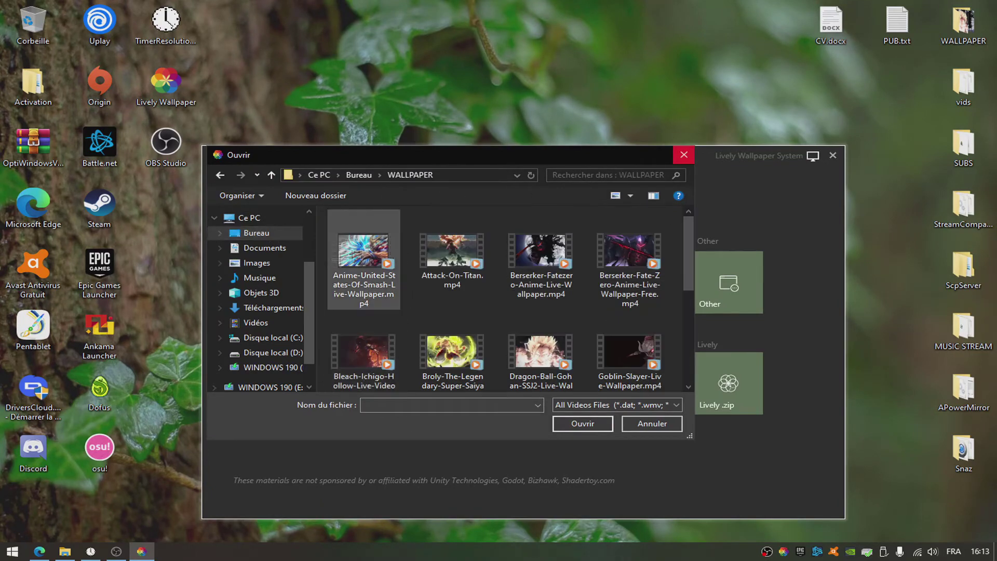
{"action": "scroll", "coordinate": [460, 300], "scroll_direction": "up", "scroll_amount": 5}
{"action": "scroll", "coordinate": [475, 323], "scroll_direction": "down", "scroll_amount": 5}
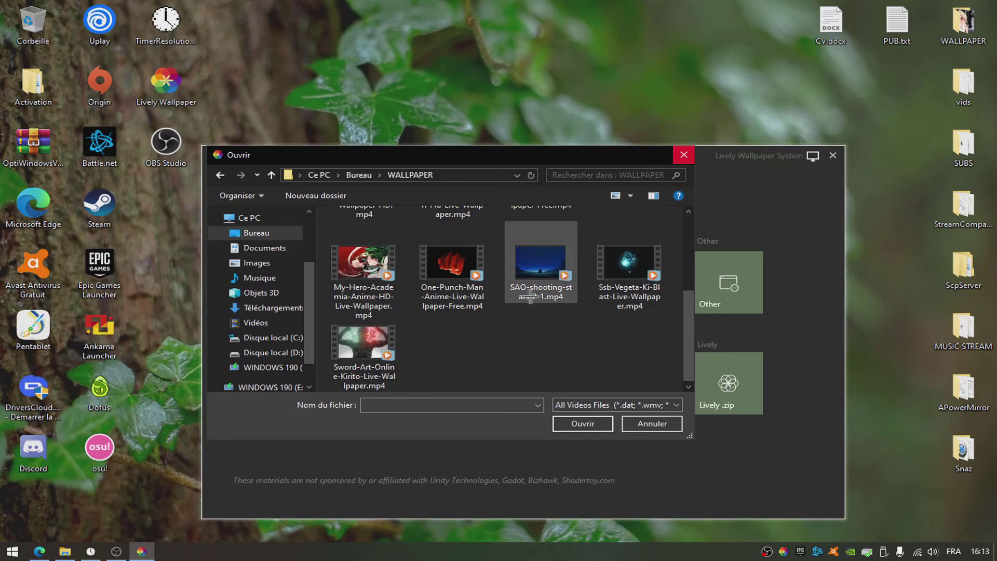
{"action": "scroll", "coordinate": [514, 349], "scroll_direction": "up", "scroll_amount": 3}
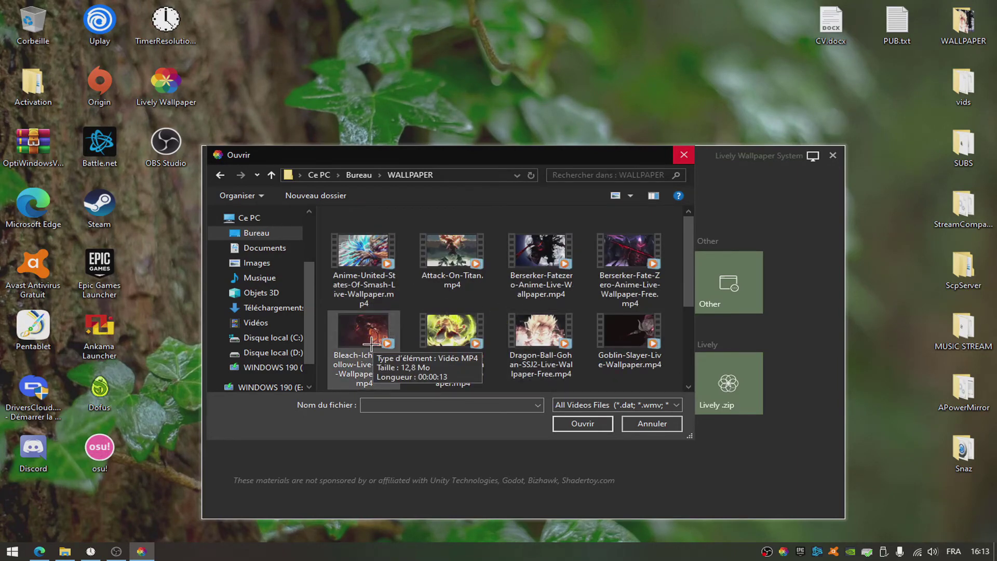
{"action": "double_click", "coordinate": [371, 344]}
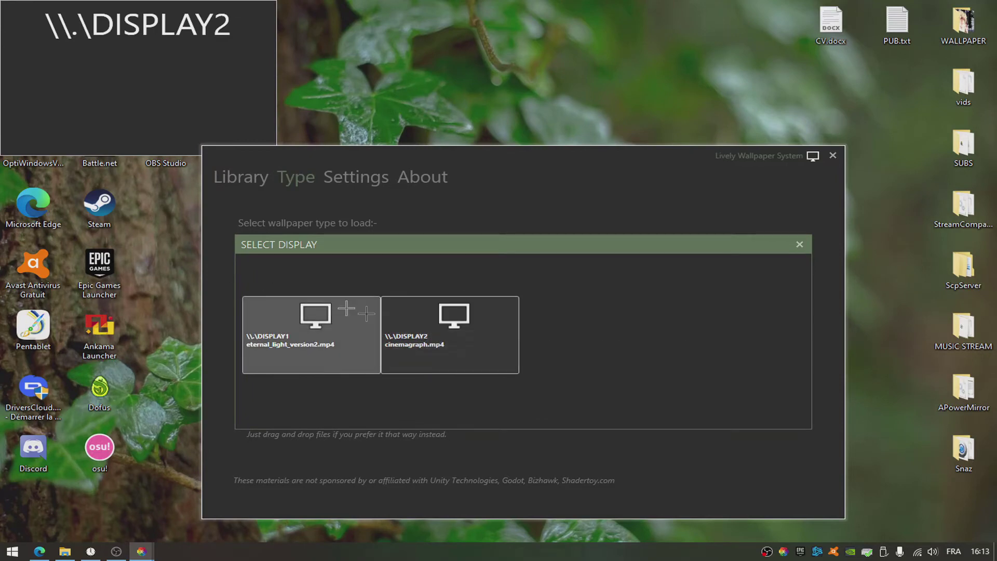
{"action": "left_click", "coordinate": [473, 344]}
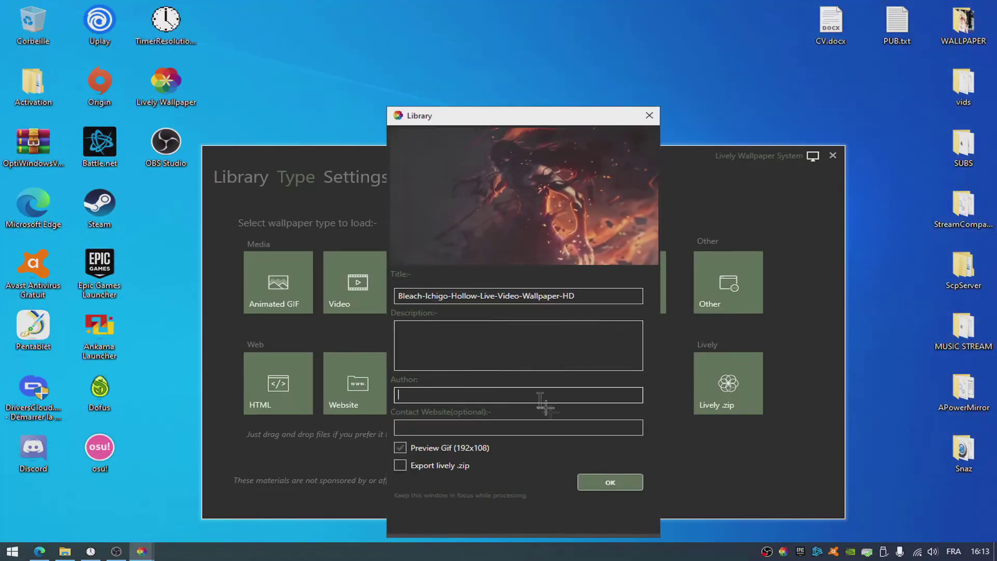
{"action": "left_click", "coordinate": [631, 475]}
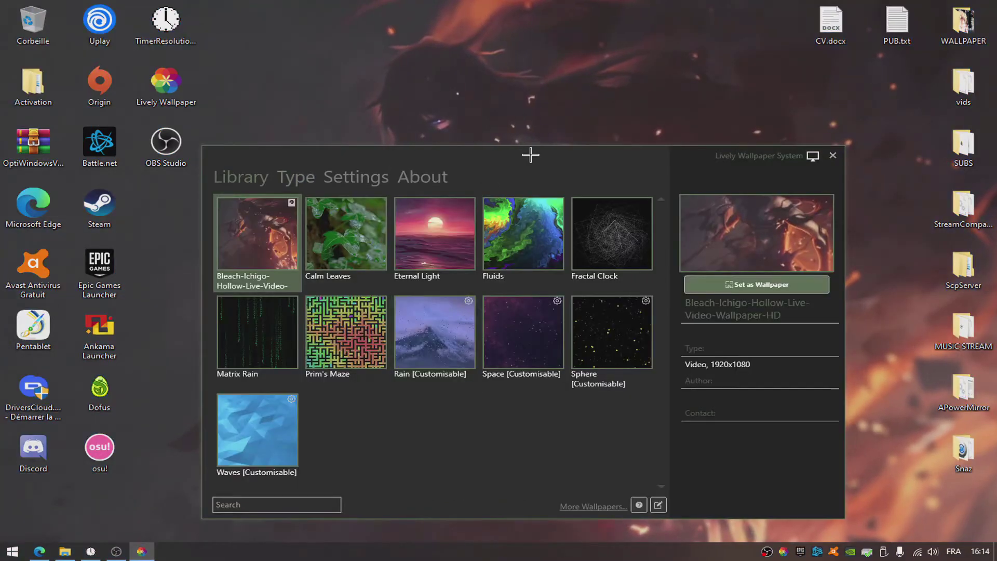
- Load the video Sword-Art-Online-Kirito-Live-Wallpaper.mp4 from the WALLPAPER folder as the wallpaper on DISPLAY1 and confirm its library entry
{"action": "left_click_drag", "start_coordinate": [530, 151], "coordinate": [517, 101]}
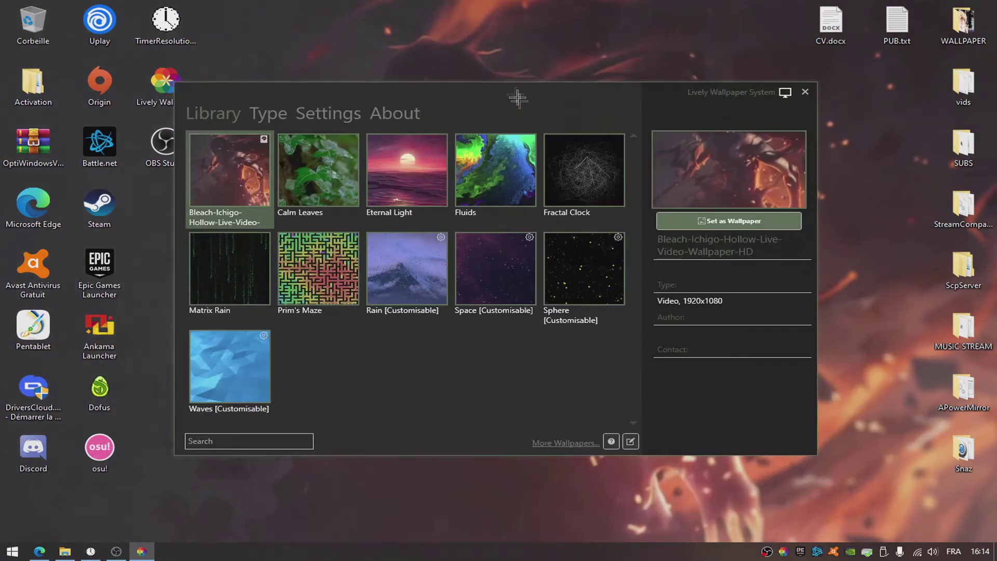
{"action": "left_click", "coordinate": [259, 118]}
{"action": "left_click", "coordinate": [338, 223]}
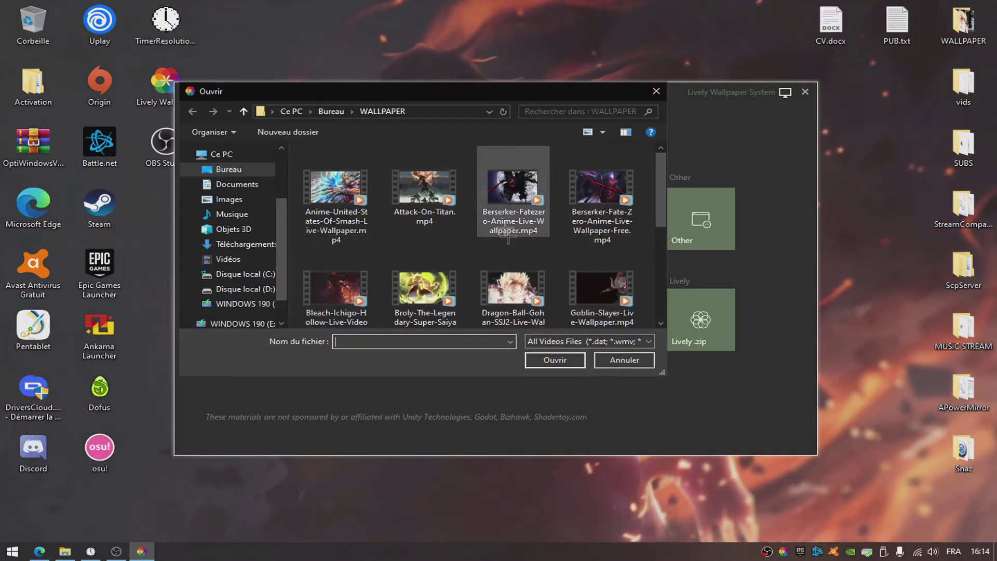
{"action": "scroll", "coordinate": [308, 156], "scroll_direction": "down", "scroll_amount": 5}
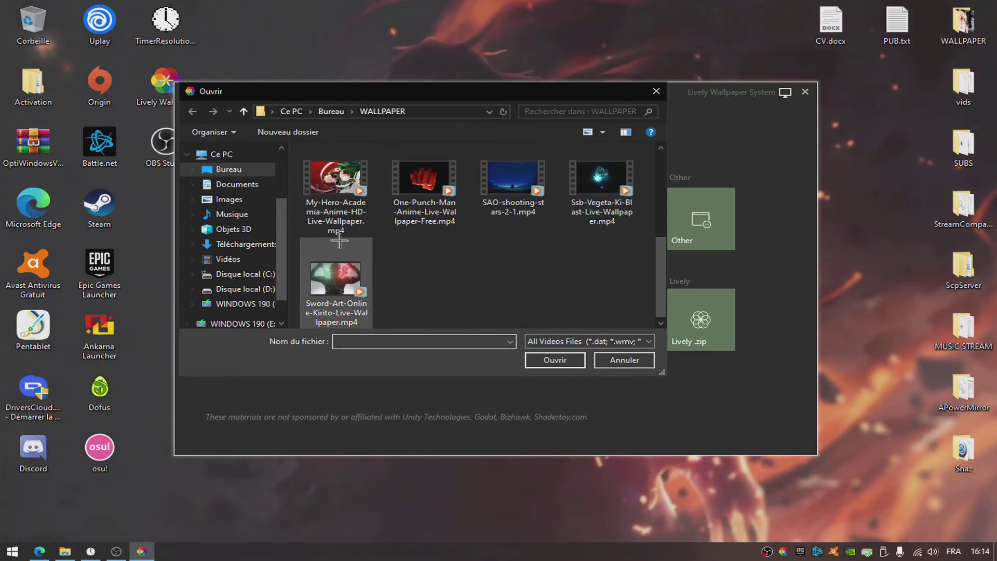
{"action": "scroll", "coordinate": [445, 258], "scroll_direction": "up", "scroll_amount": 1}
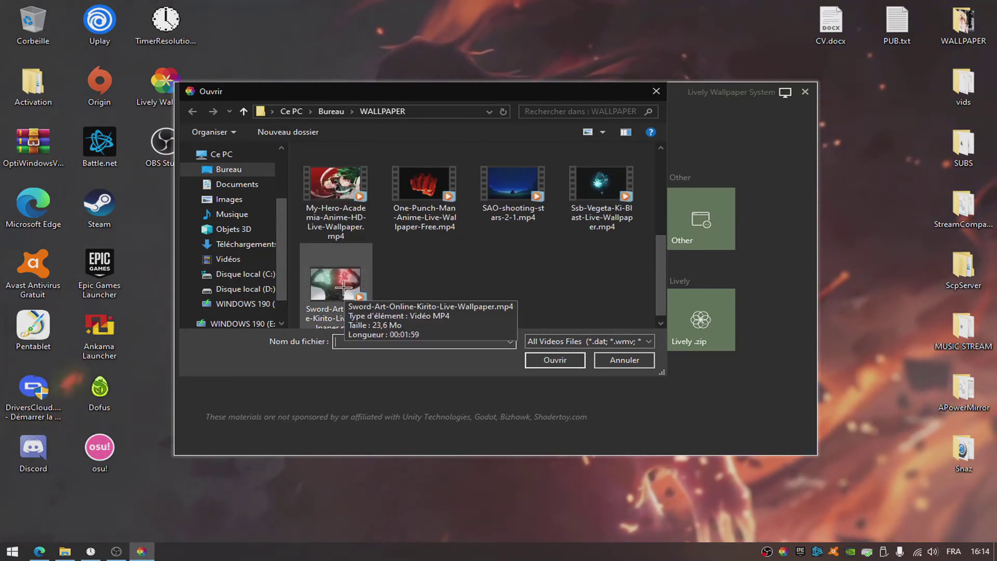
{"action": "double_click", "coordinate": [340, 284]}
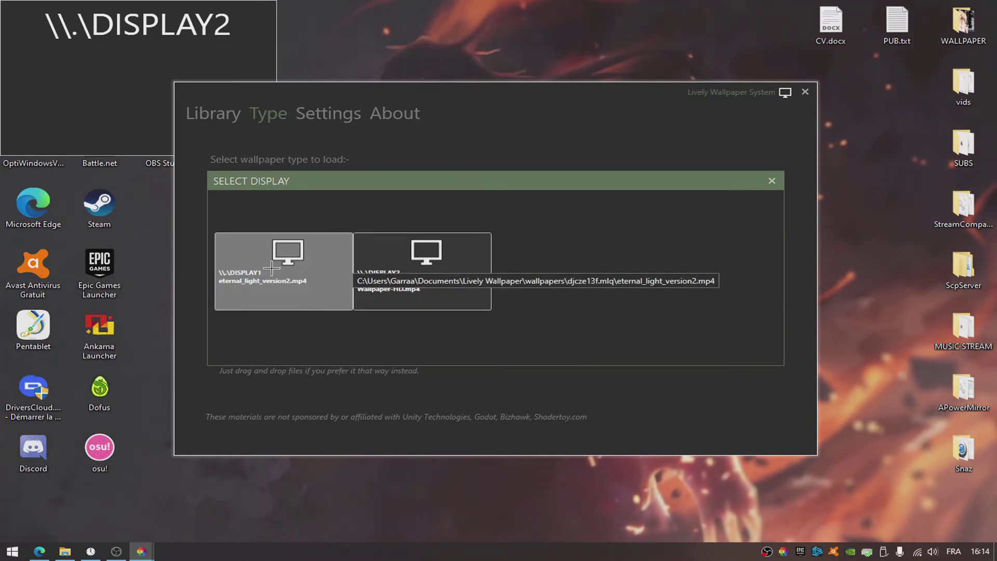
{"action": "left_click", "coordinate": [297, 267]}
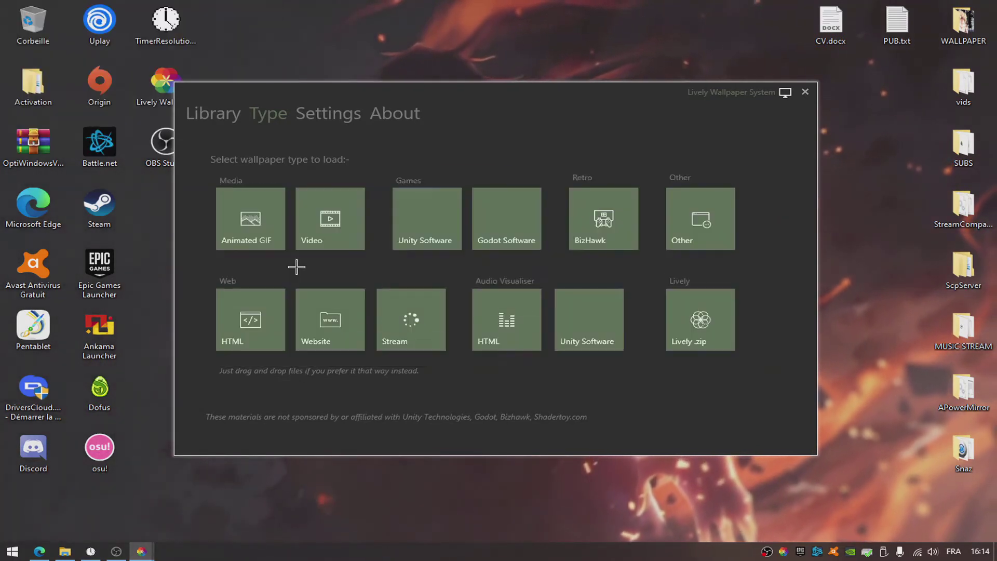
{"action": "left_click", "coordinate": [580, 422]}
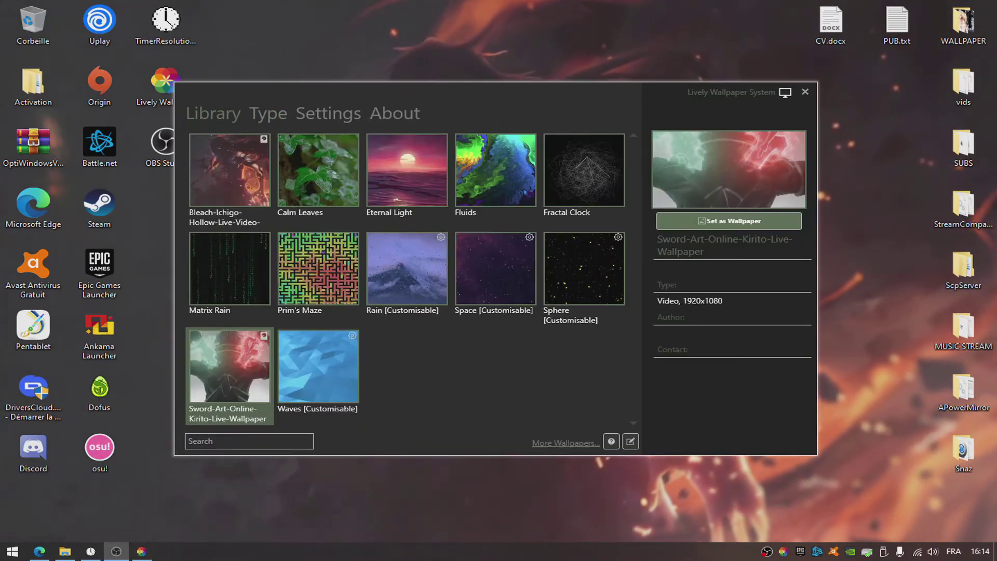
- Switch to OBS, confirm Écran 2 as the captured screen and minimise the OBS window
{"action": "key", "text": "super+shift+s"}
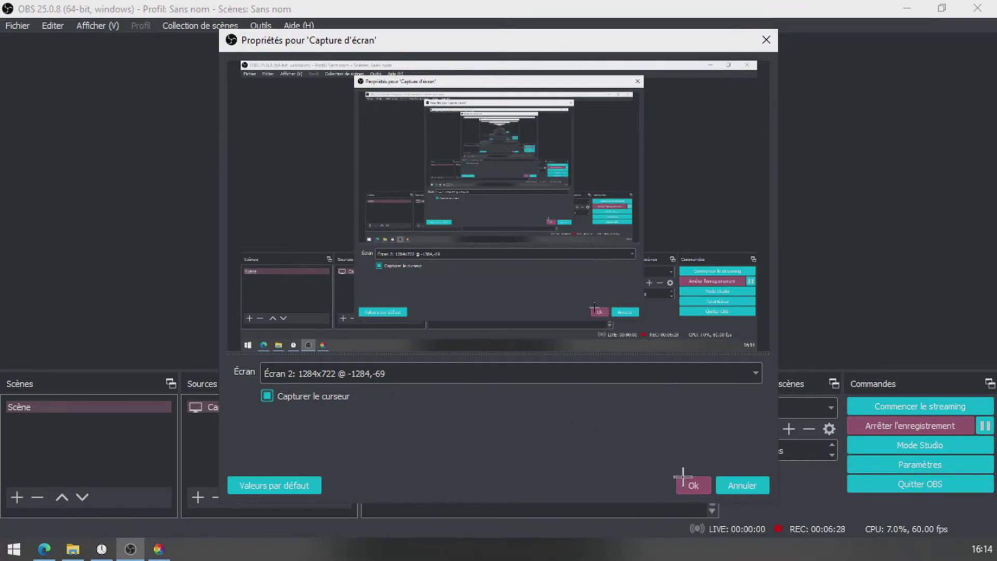
{"action": "left_click", "coordinate": [684, 479]}
{"action": "left_click", "coordinate": [907, 8]}
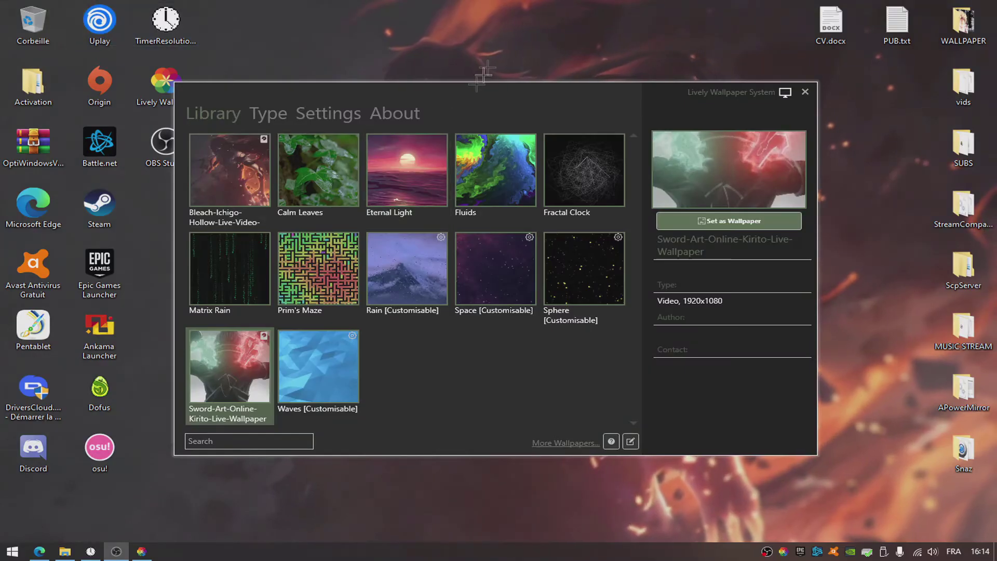
- Close the Lively Wallpaper window to uncover the desktop with its animated wallpaper
{"action": "left_click", "coordinate": [471, 47]}
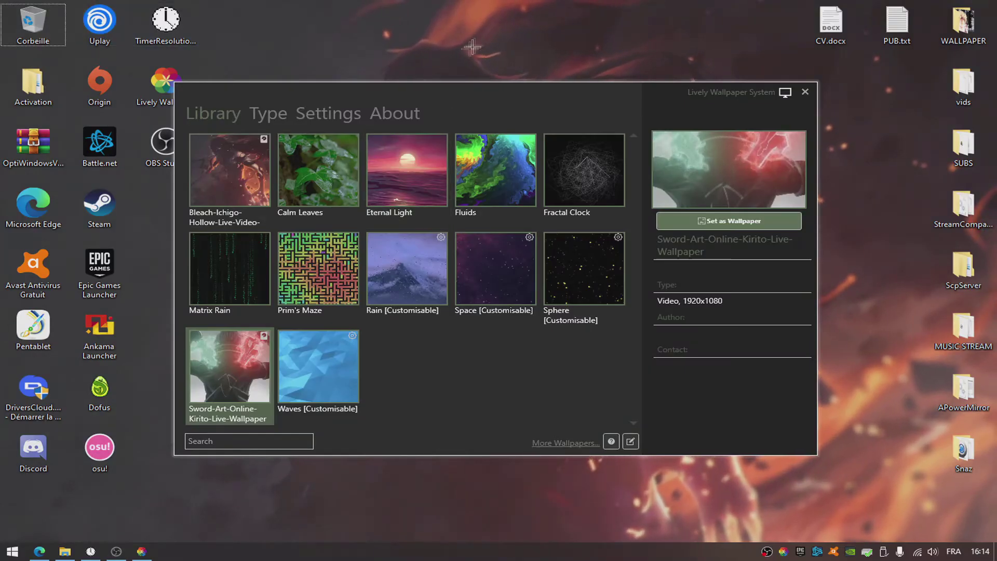
{"action": "left_click", "coordinate": [275, 119]}
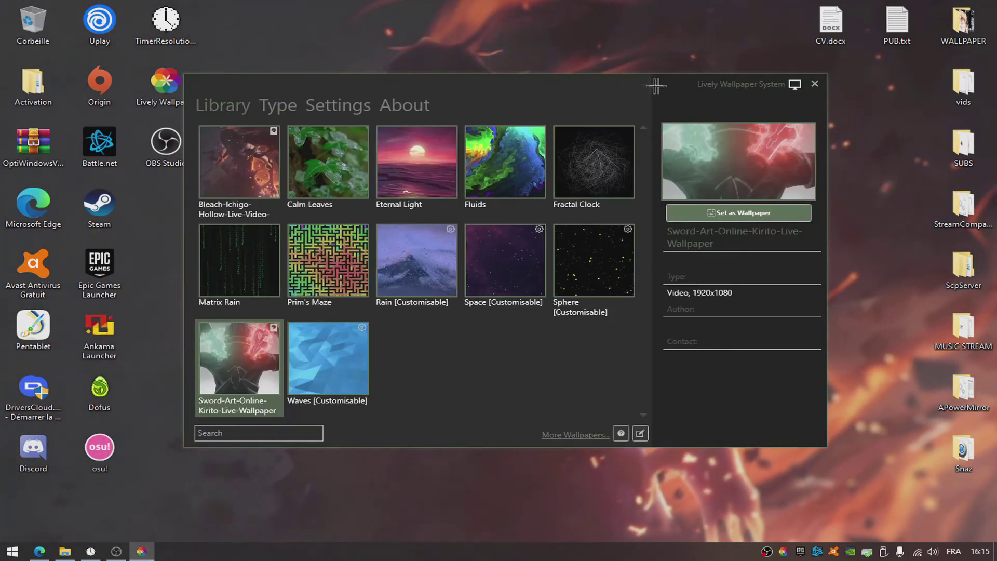
{"action": "left_click", "coordinate": [814, 83]}
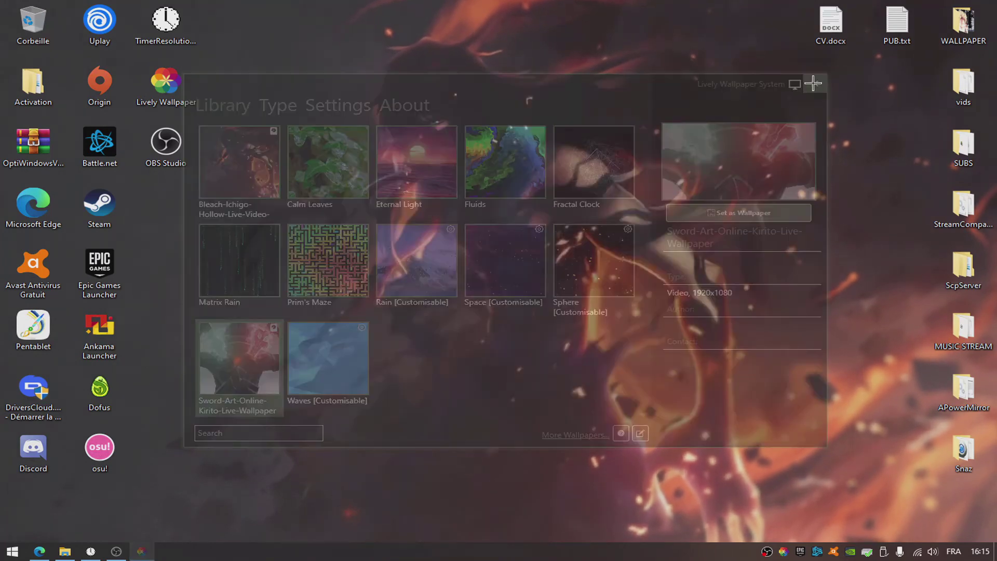